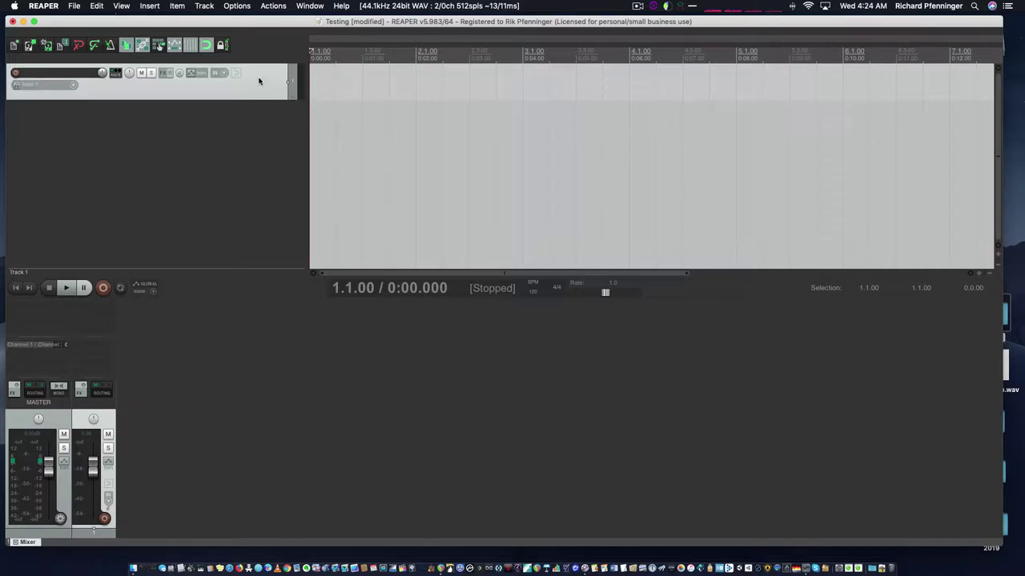
left_click(206, 7)
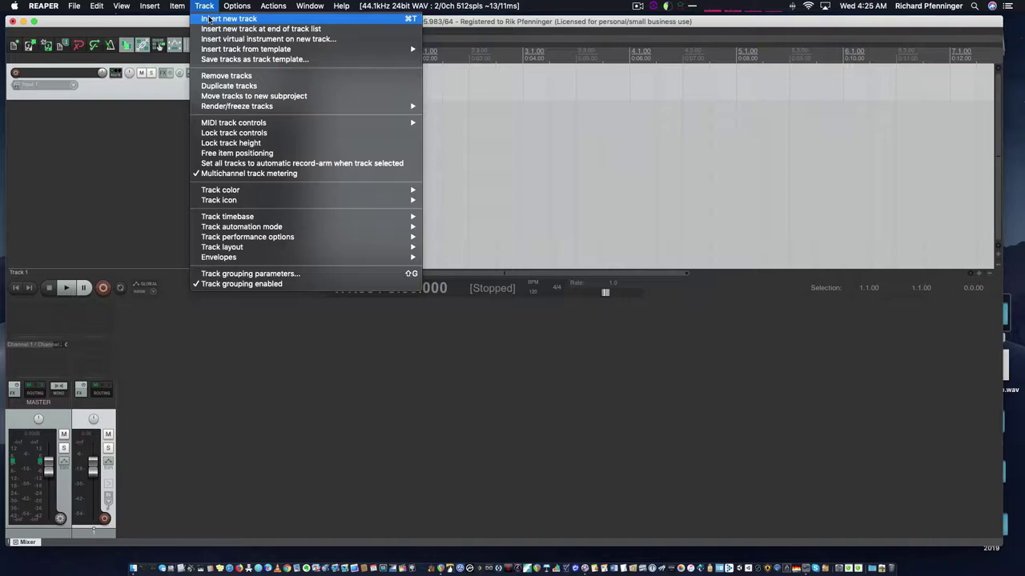
left_click(113, 159)
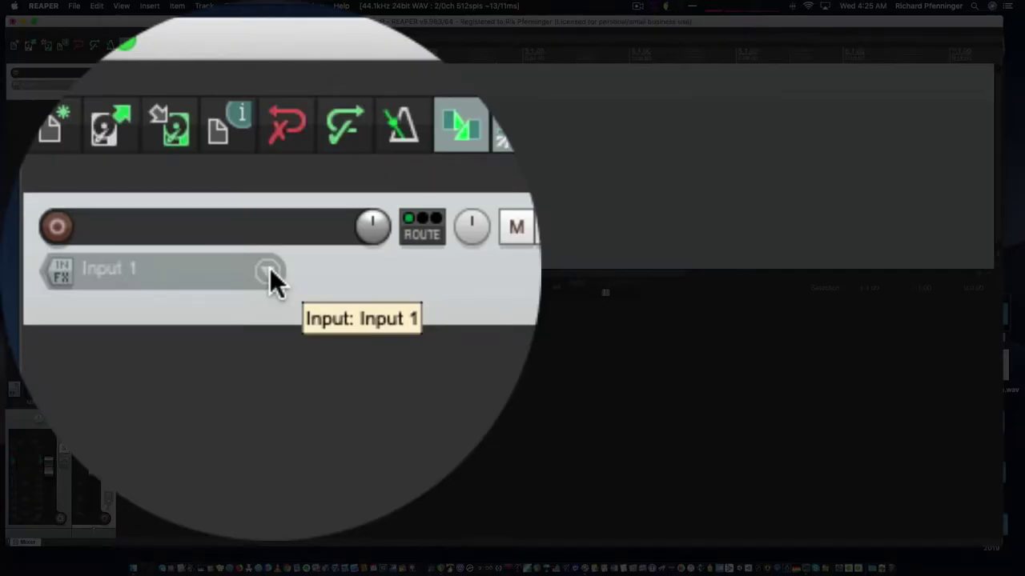
left_click(73, 84)
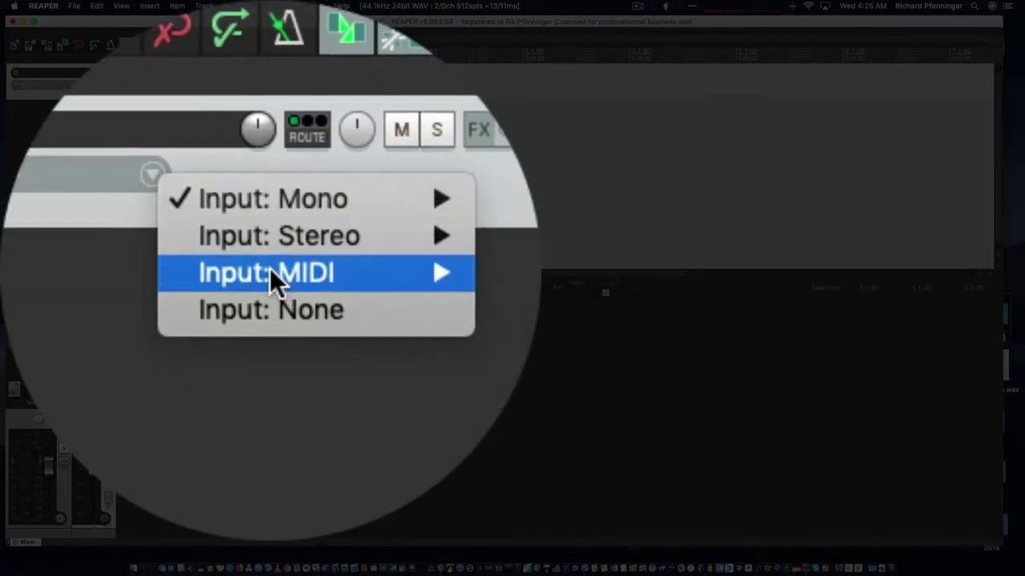
mouse_move(272, 276)
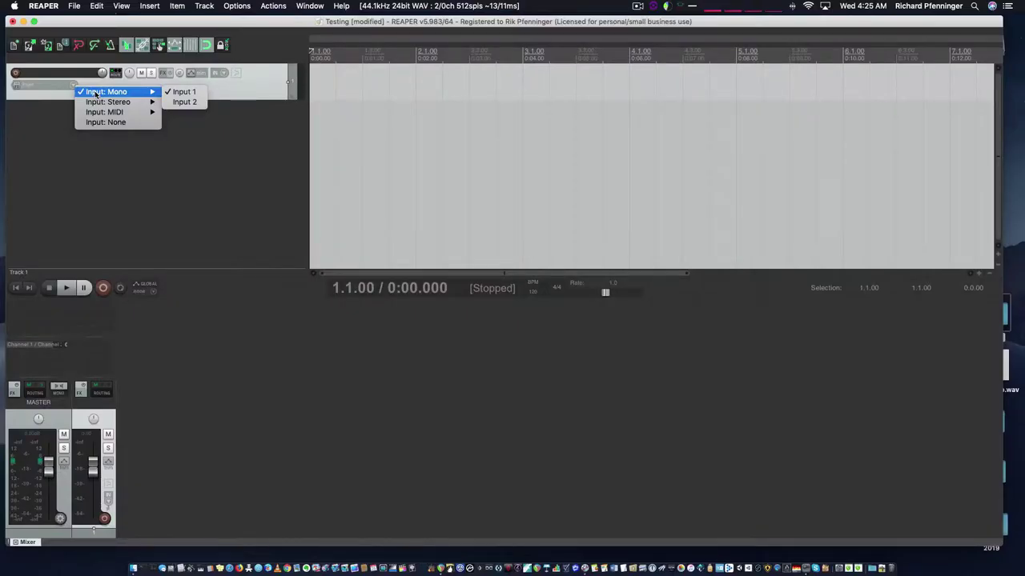
left_click(198, 191)
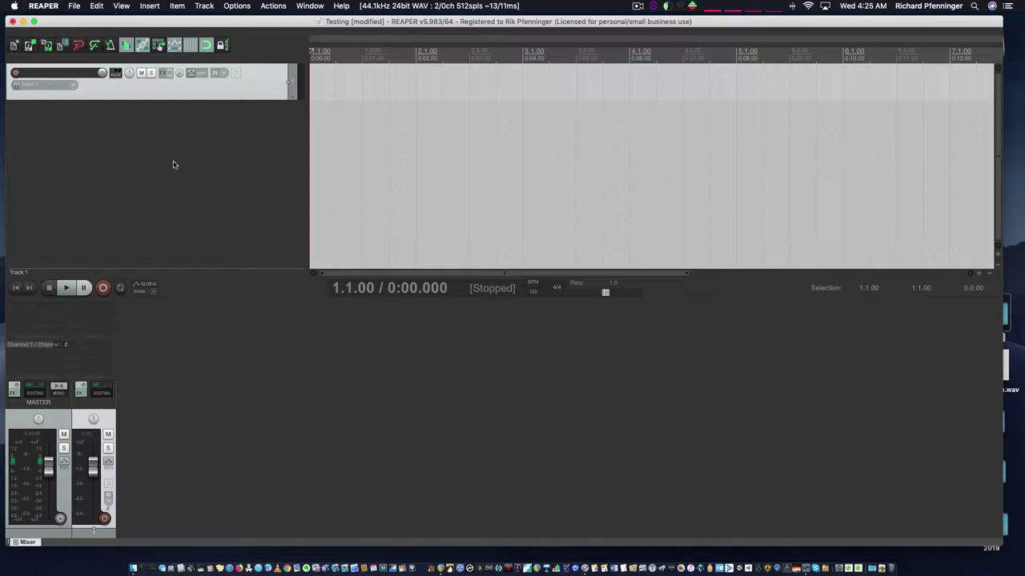
In the audio device preferences, allow different input and output devices, set the output device to Built-in Output, and apply the settings.
left_click(44, 7)
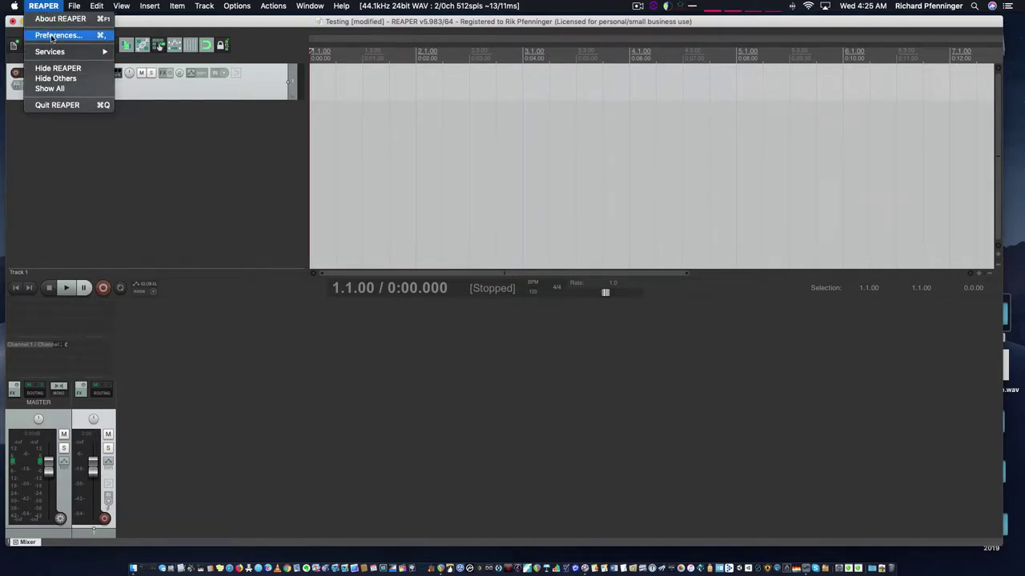
left_click(51, 36)
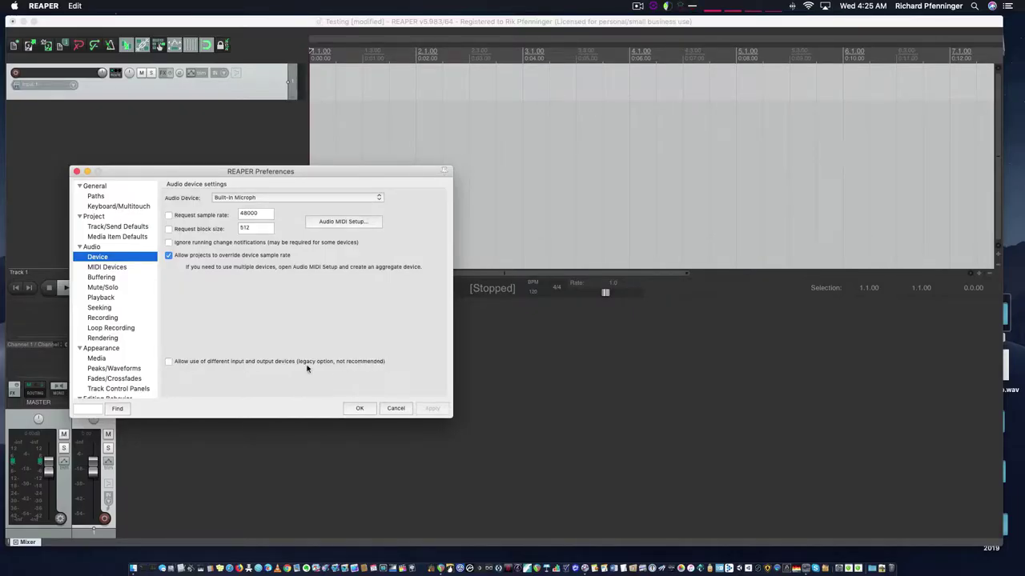
left_click(168, 363)
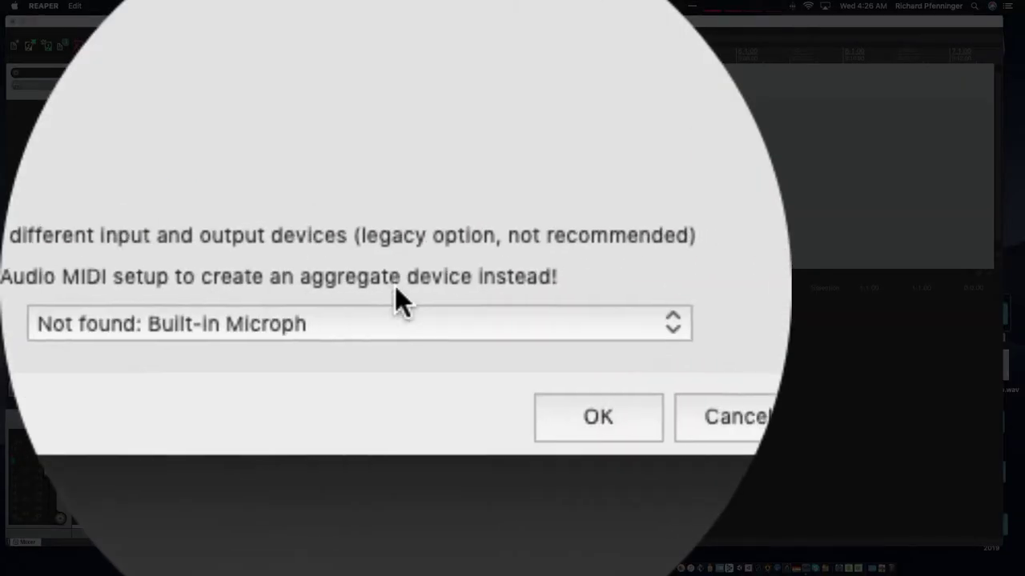
left_click(395, 286)
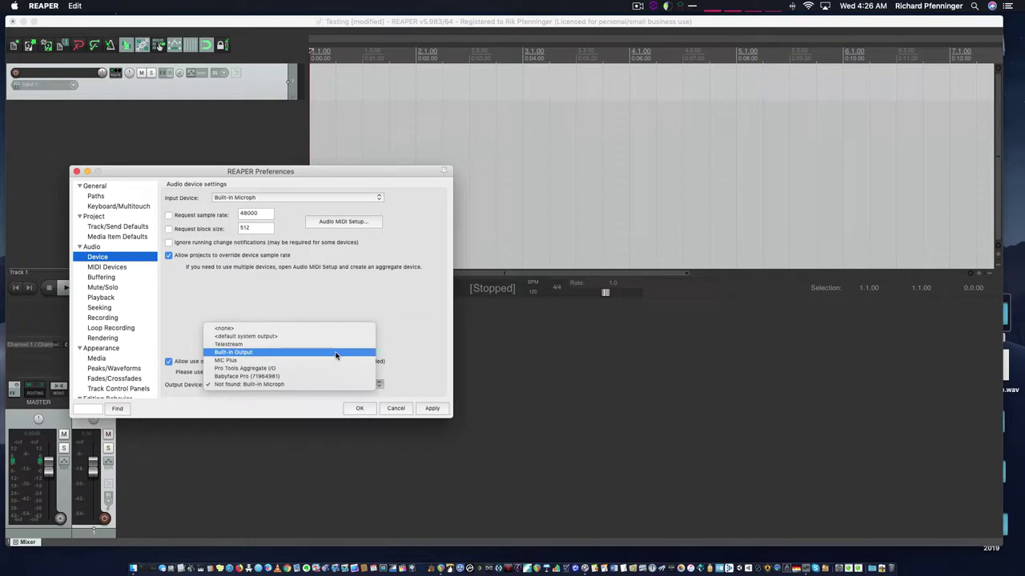
left_click(337, 354)
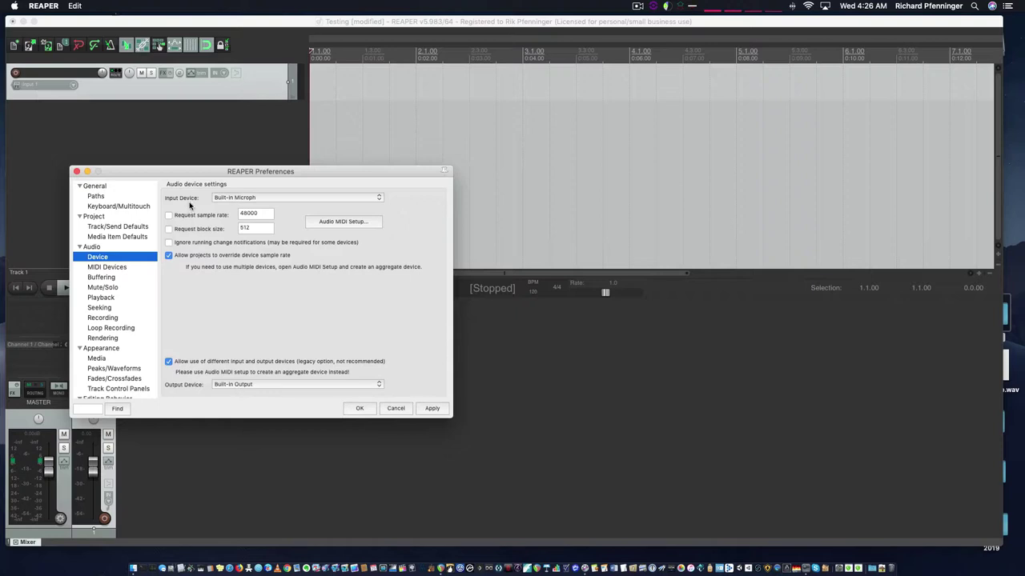
left_click(433, 409)
left_click(360, 409)
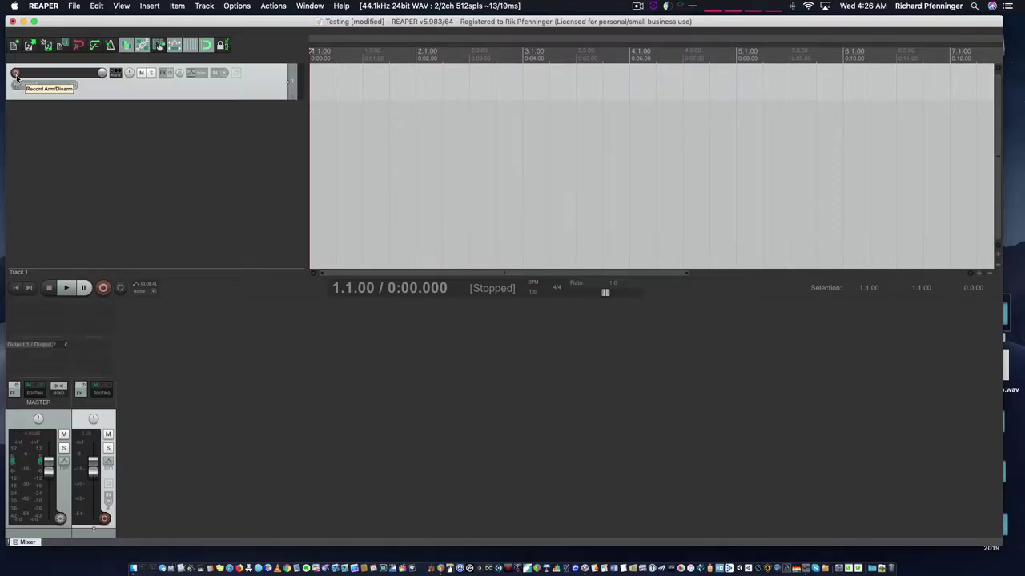
Arm track 1 for recording and reset the clipped peak indicator on its mixer meter.
left_click(15, 74)
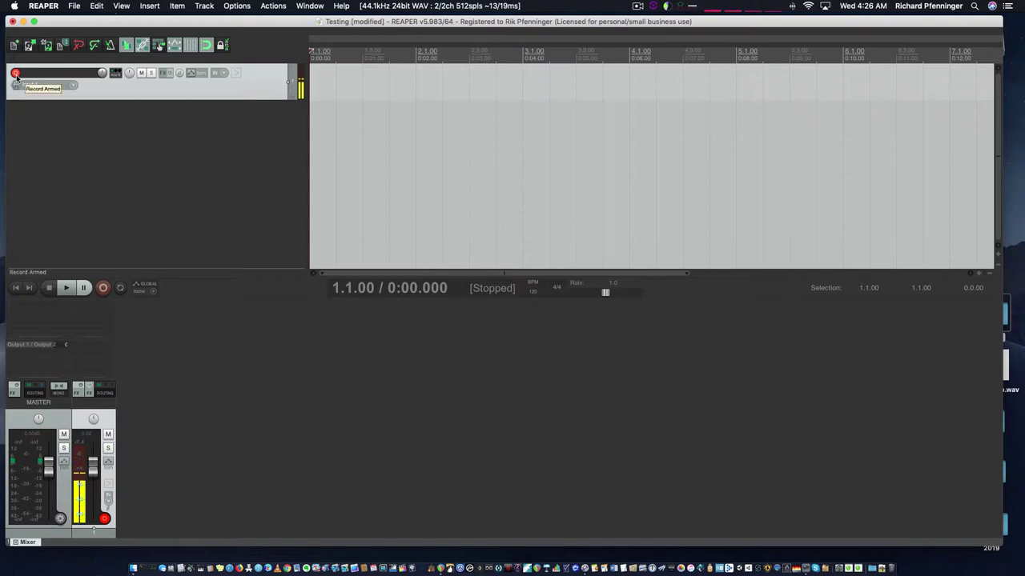
left_click(104, 518)
left_click(104, 518)
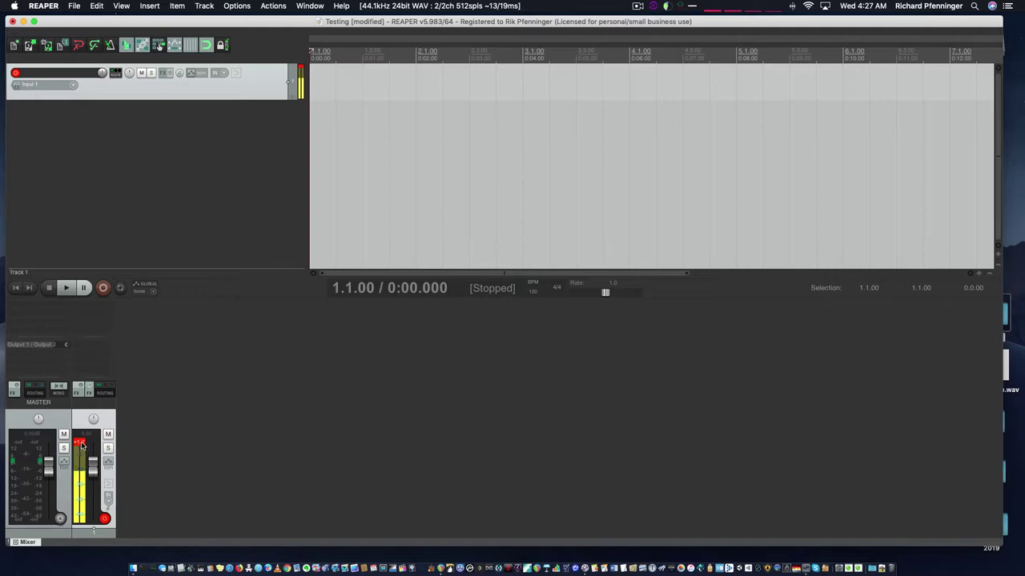
left_click(81, 446)
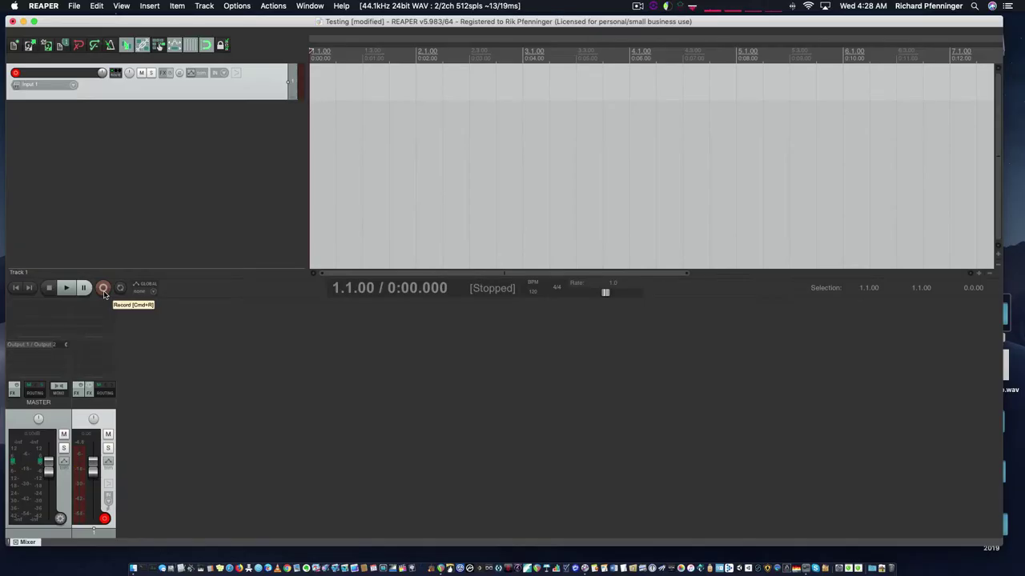
Record a short voice take on track 1, stop recording, and save the recorded file.
left_click(102, 289)
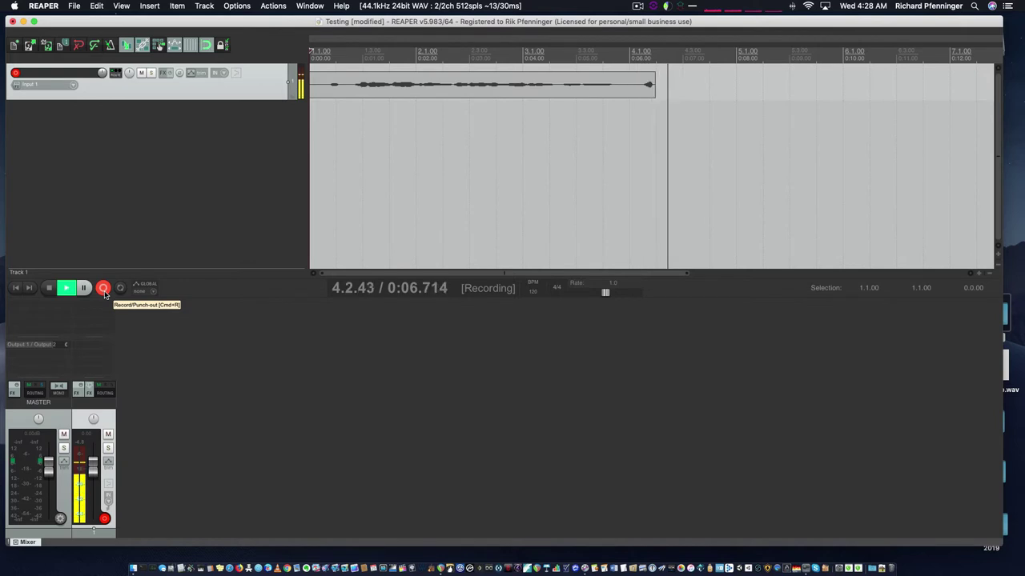
left_click(103, 290)
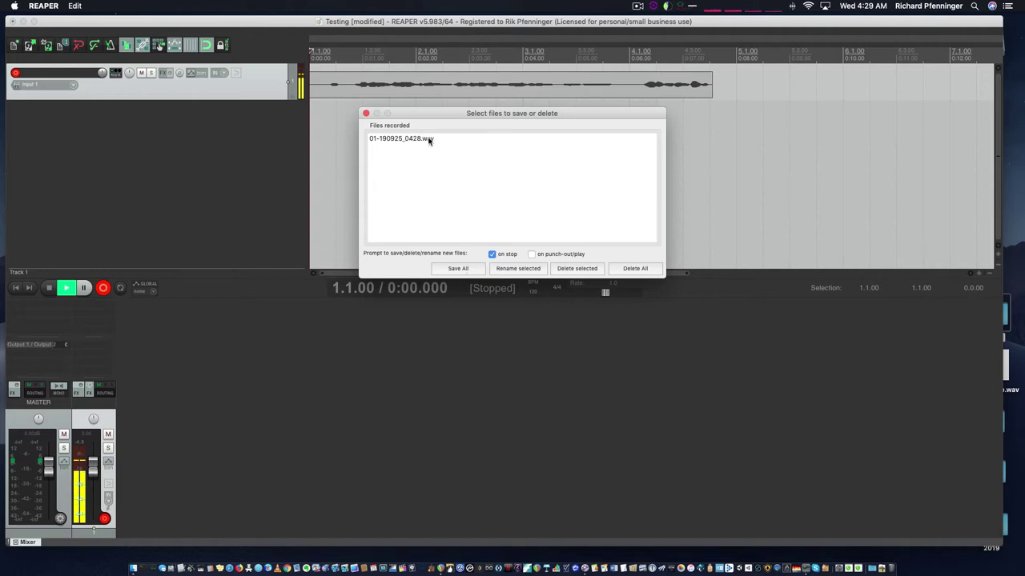
left_click(458, 268)
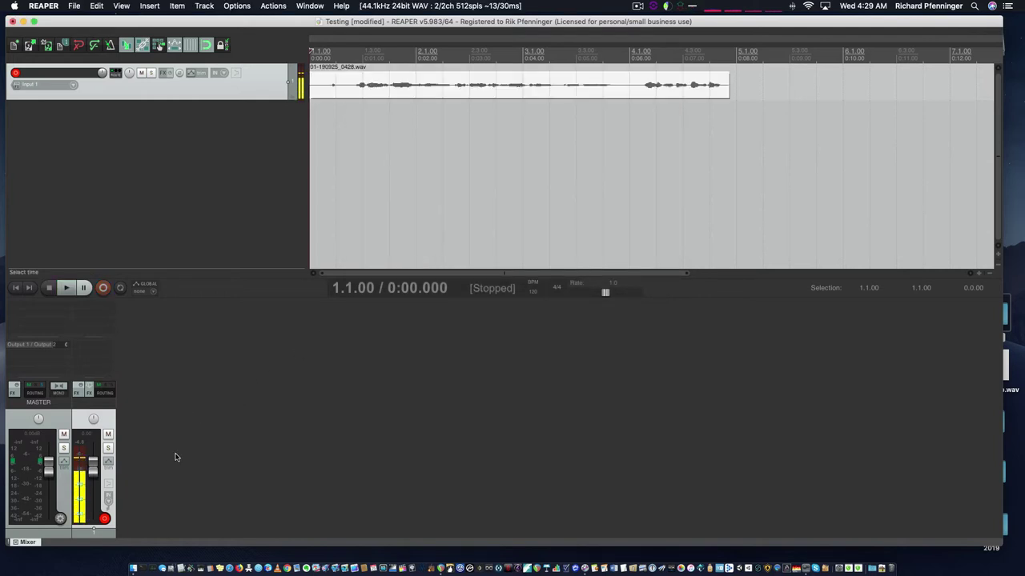
Disarm track 1 and play back the recorded take from the project start, stopping playback when done.
left_click(15, 73)
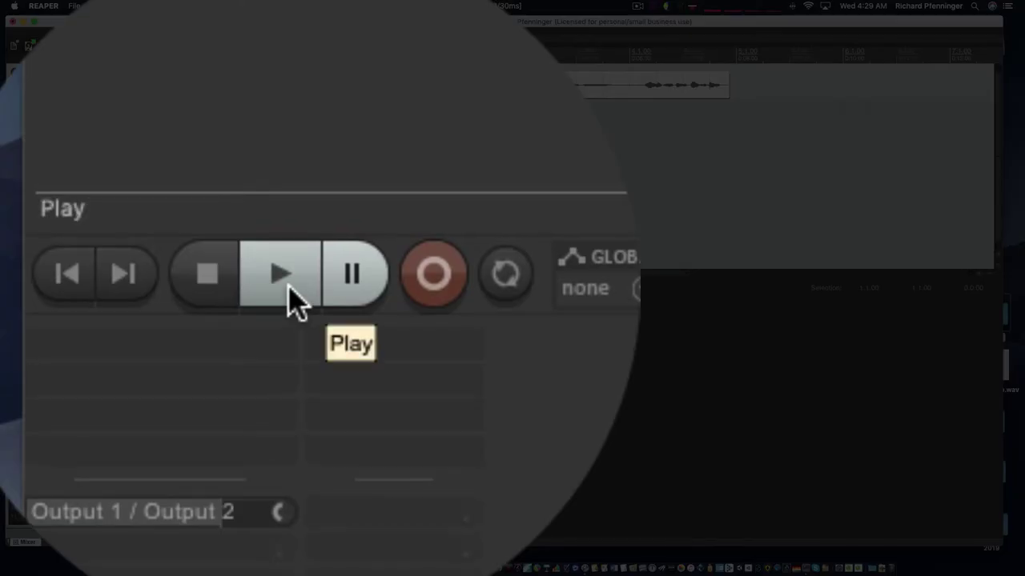
left_click(280, 275)
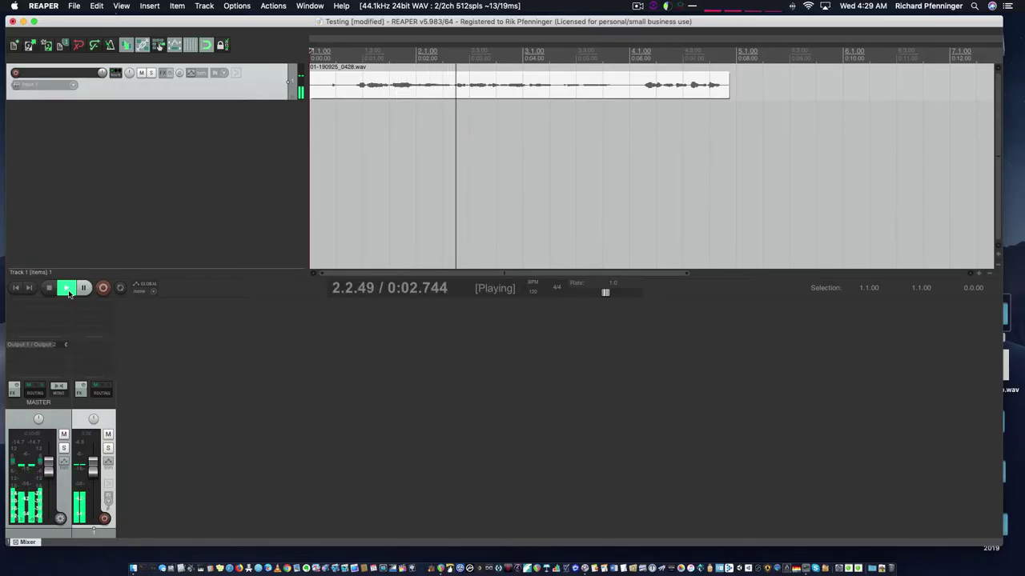
left_click(48, 288)
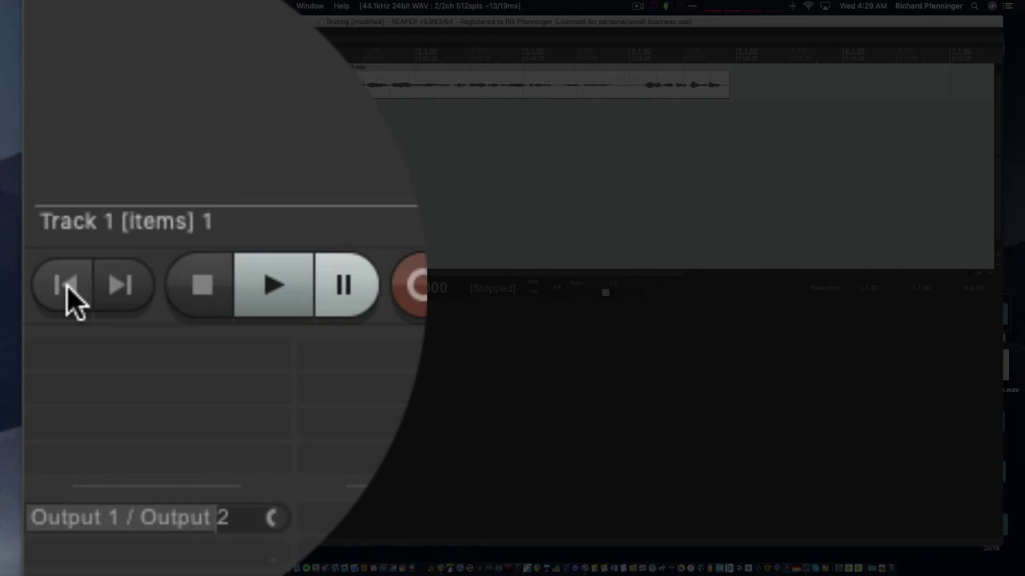
left_click(67, 286)
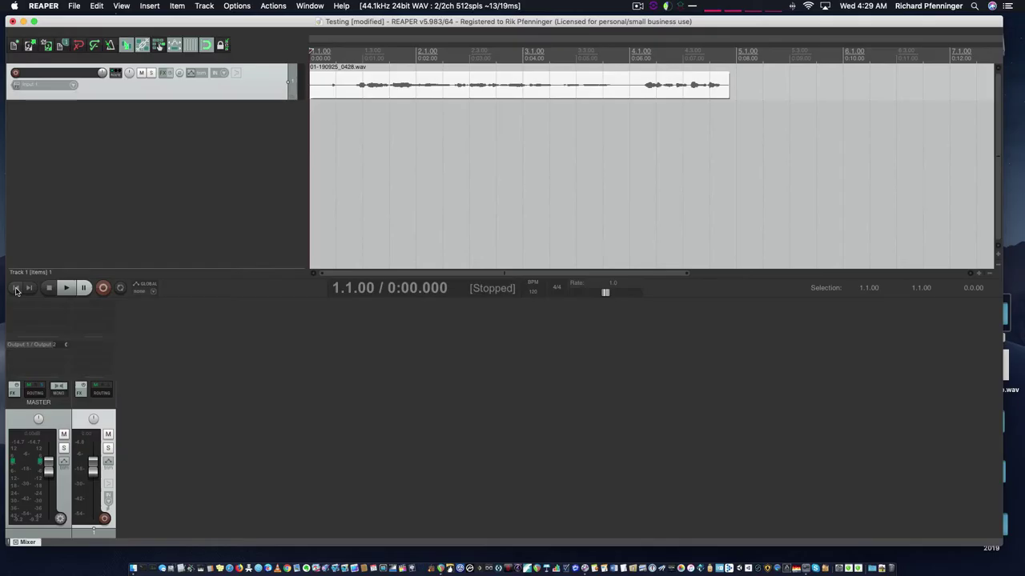
left_click(65, 288)
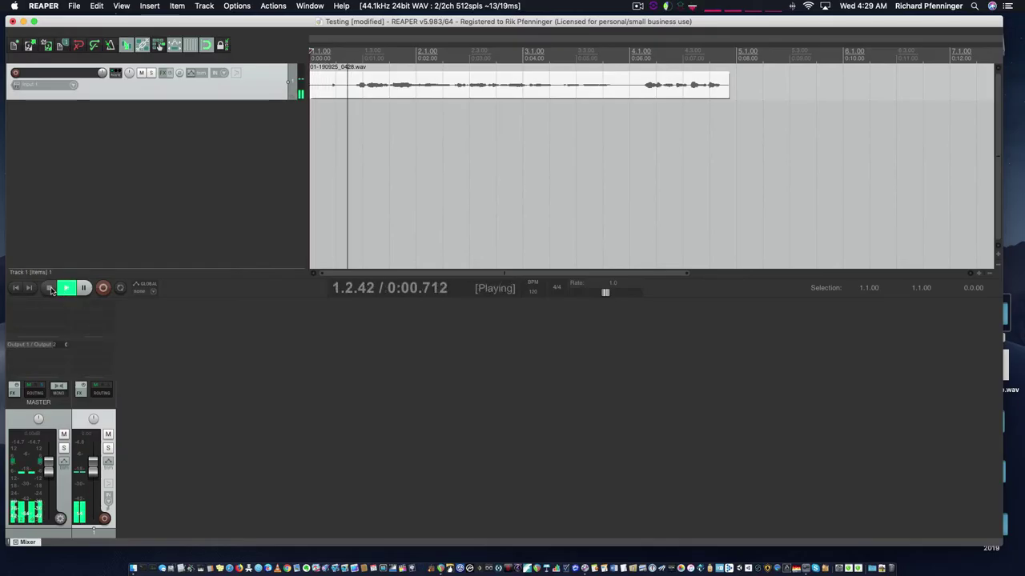
left_click(49, 289)
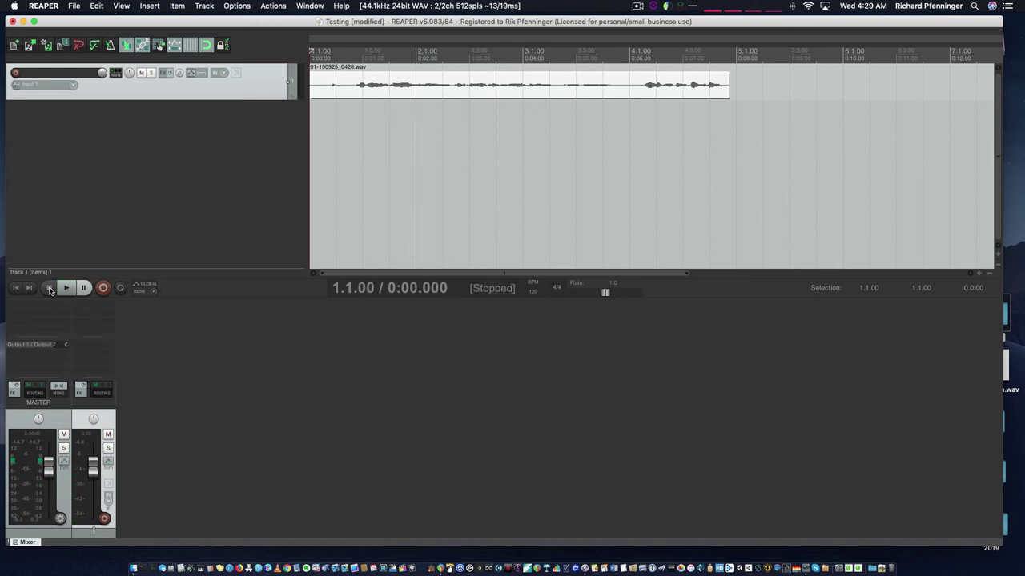
Save the Testing project and minimize the project window.
left_click(74, 6)
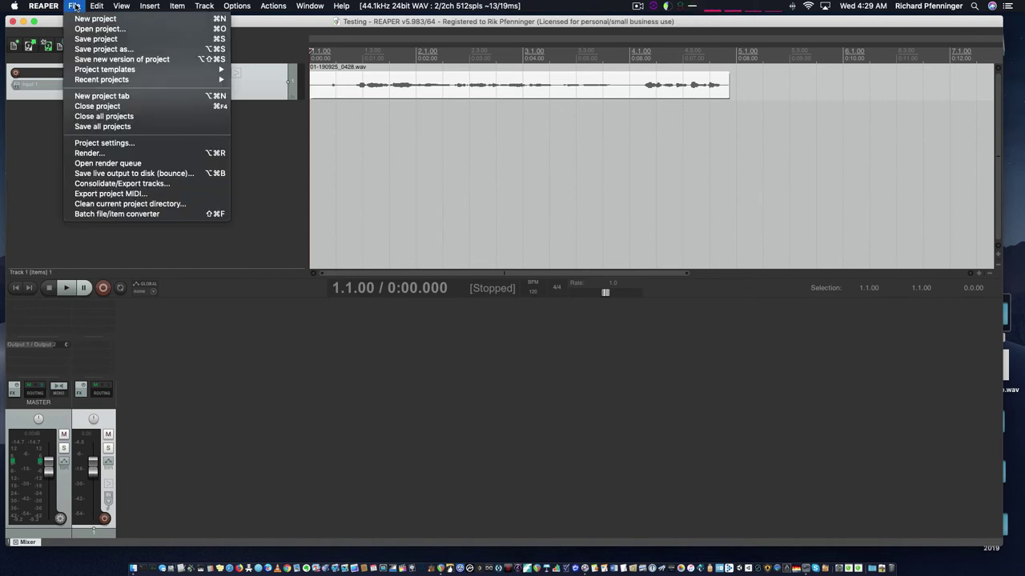
left_click(84, 39)
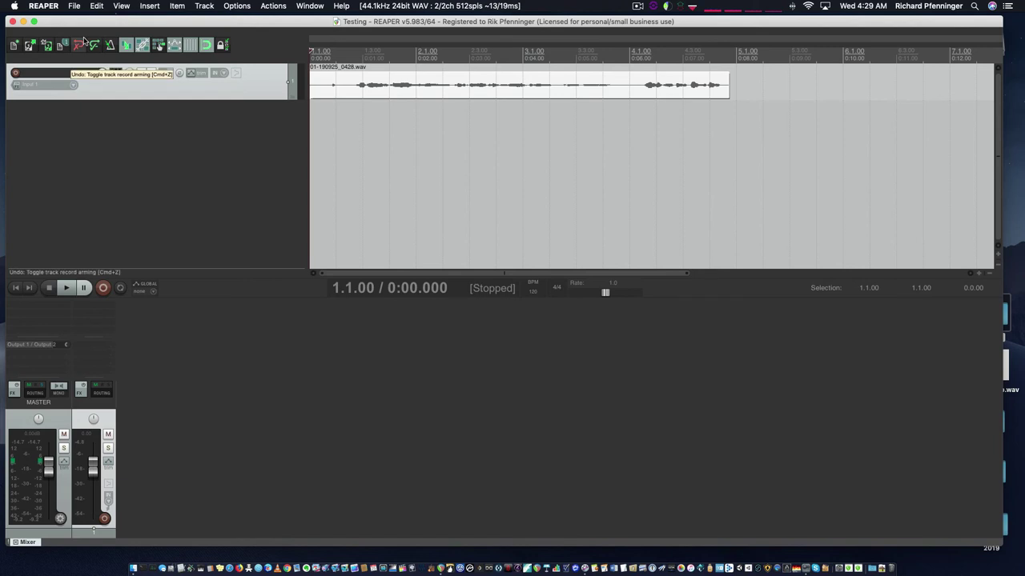
left_click(24, 21)
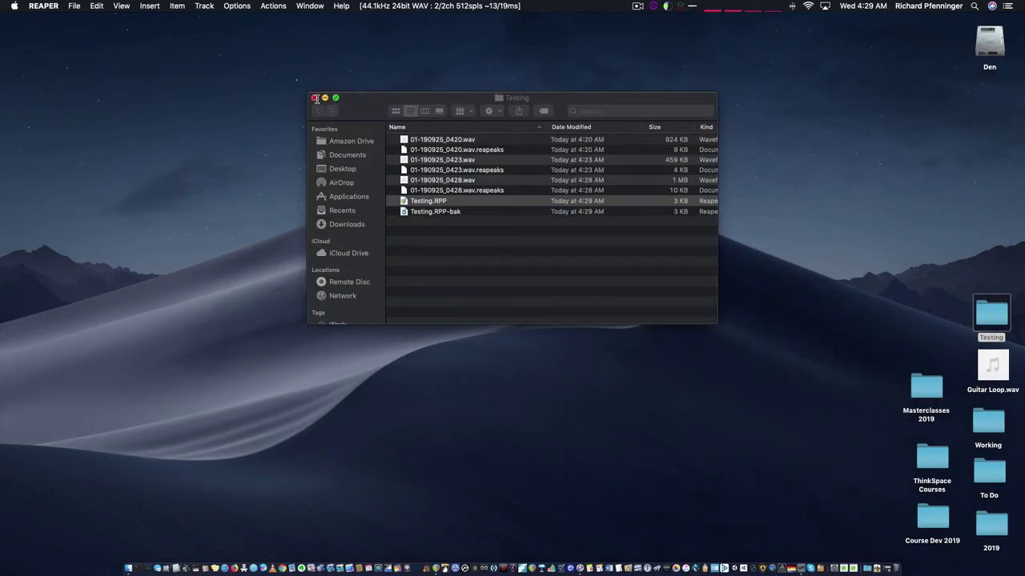
Close the open Testing folder window in Finder and reopen the folder from the desktop to view the project files.
left_click(315, 97)
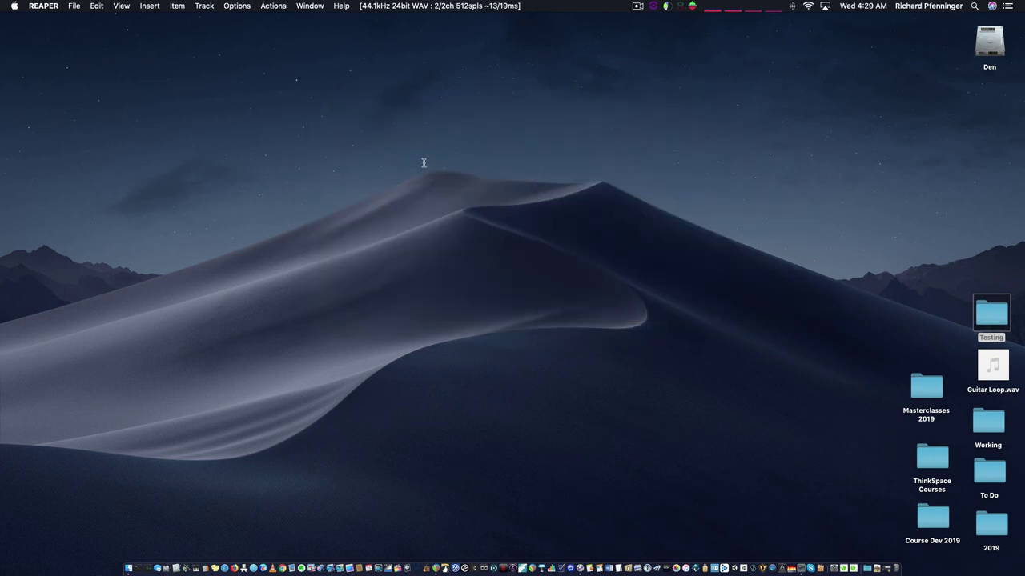
left_click(421, 160)
left_click(997, 316)
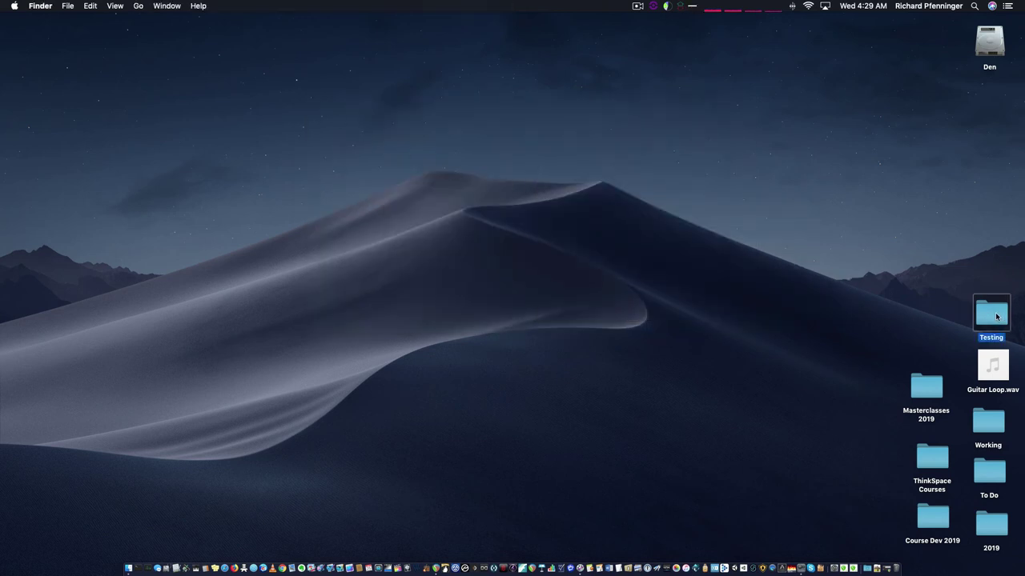
double_click(996, 317)
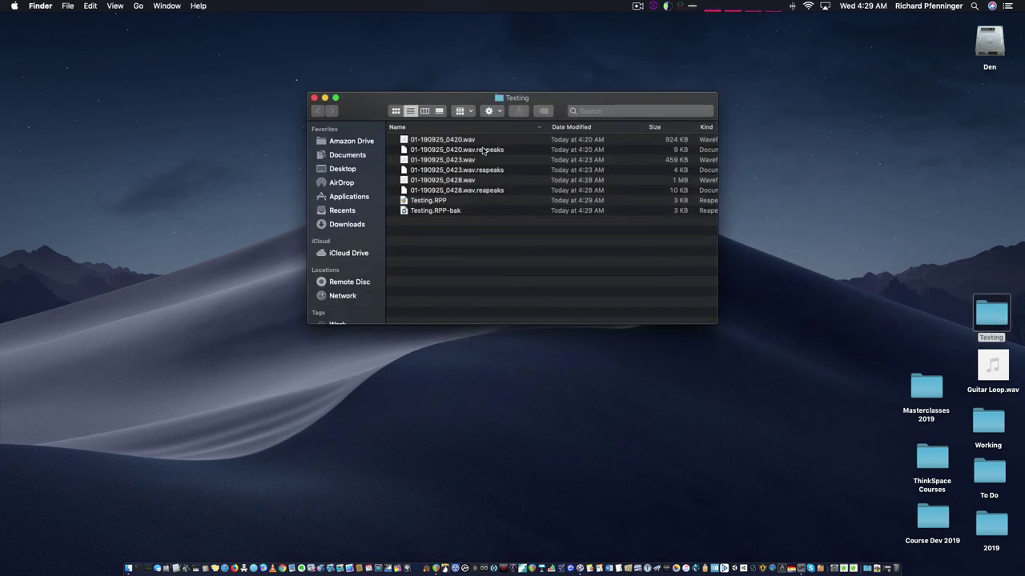